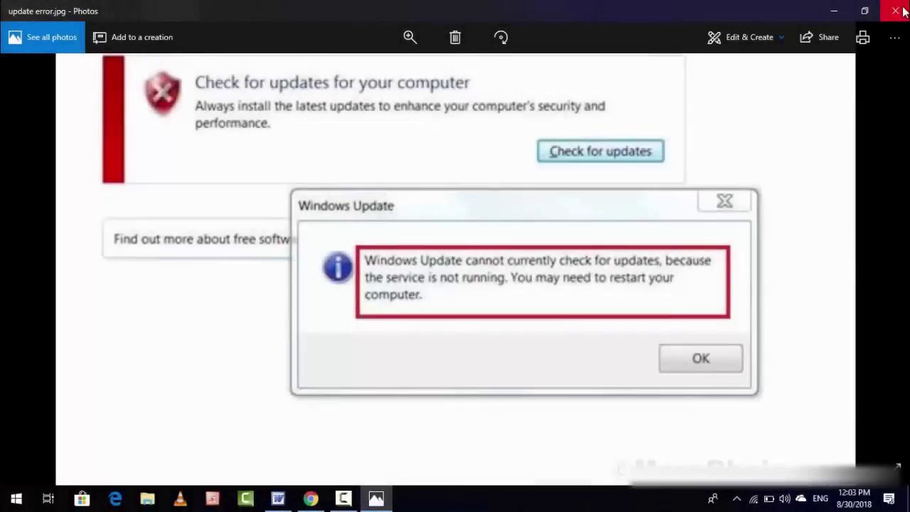
- Close the update error picture and open the Services console by running services.msc
click(896, 10)
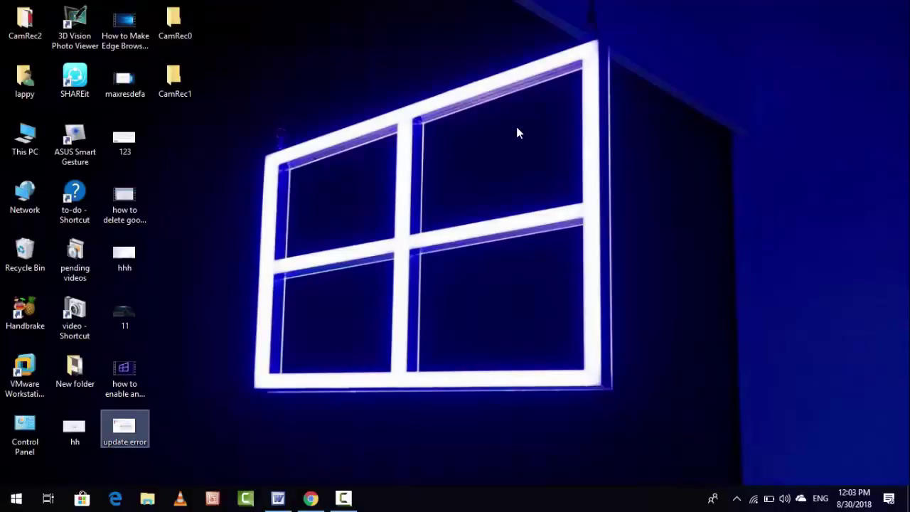
key(super+r)
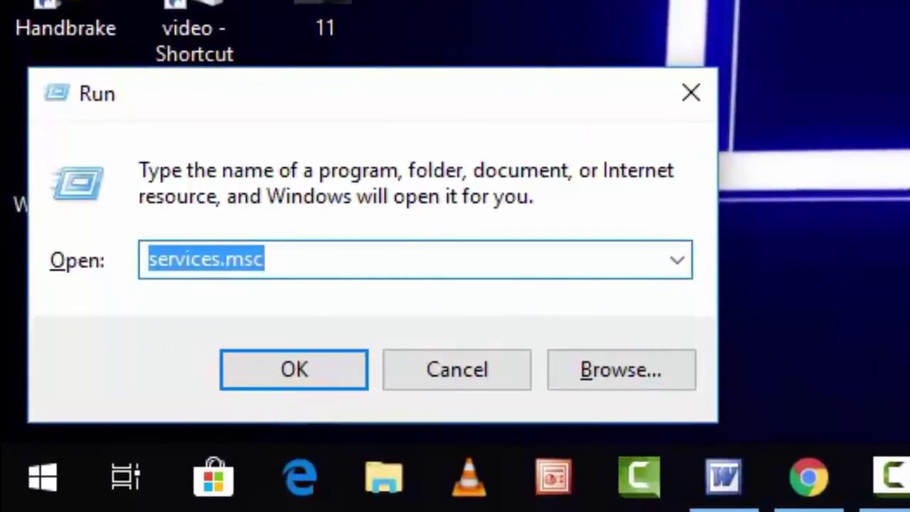
key(Return)
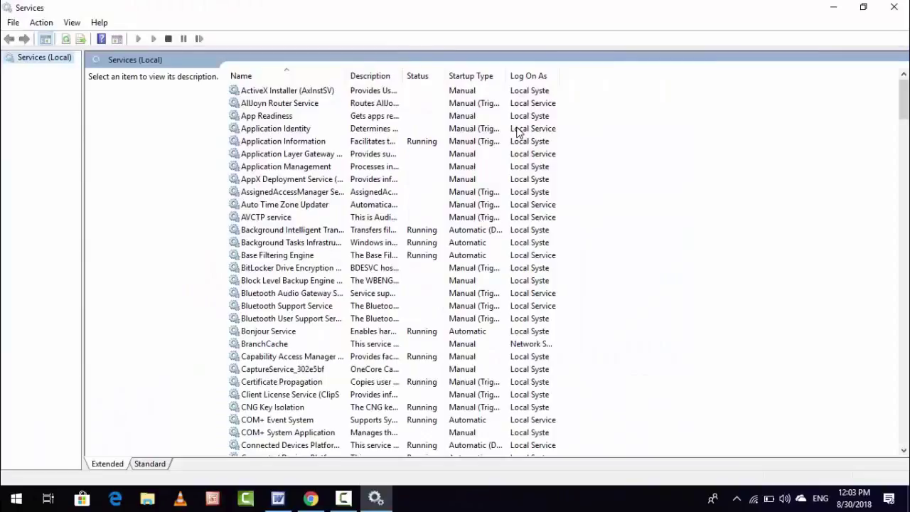
- Restart the Windows Update service from the services list and close the Services console
click(311, 155)
scroll(311, 155, down, 20)
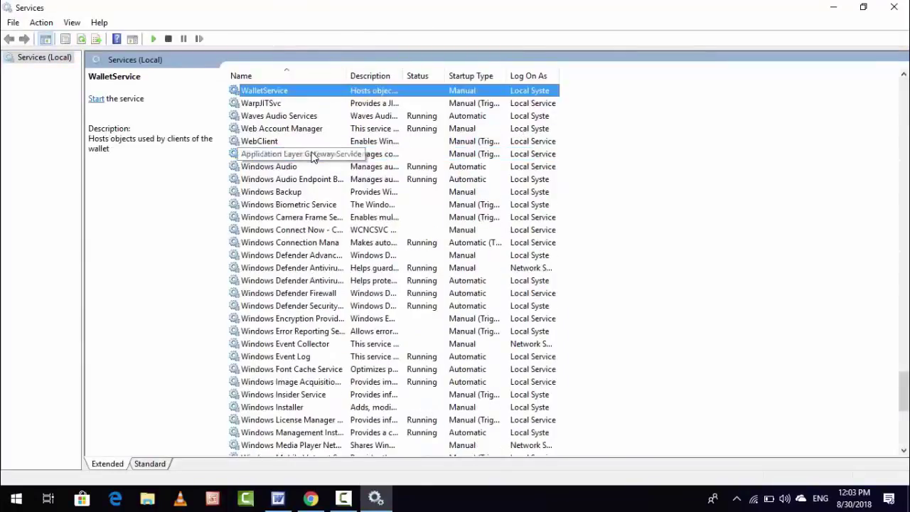
click(312, 155)
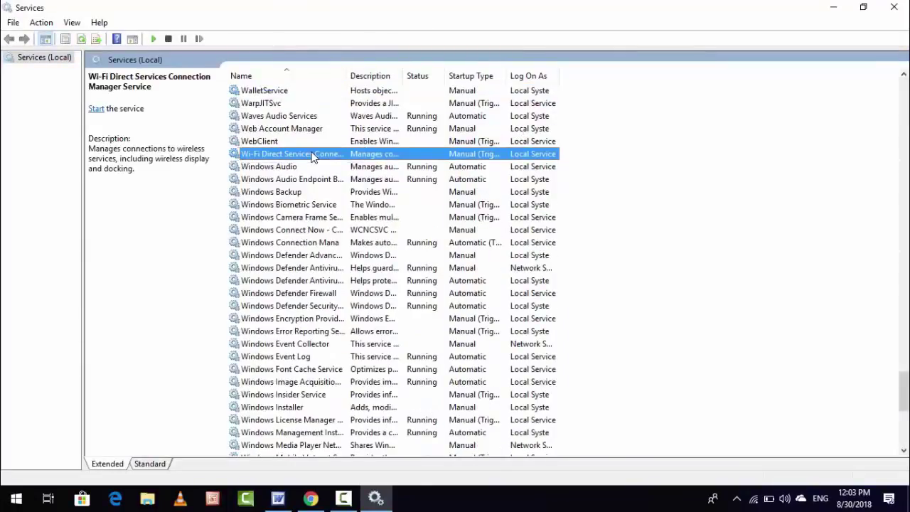
click(284, 217)
scroll(284, 216, down, 8)
click(284, 167)
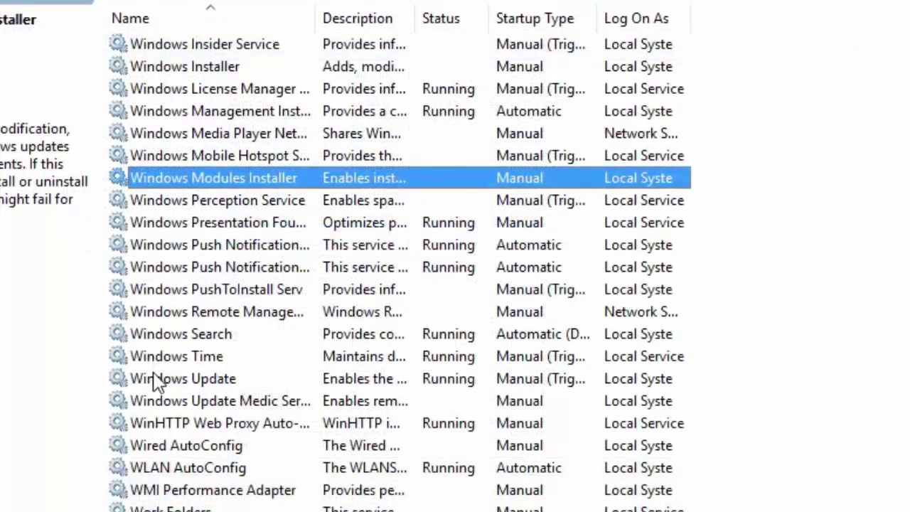
click(156, 380)
right_click(156, 380)
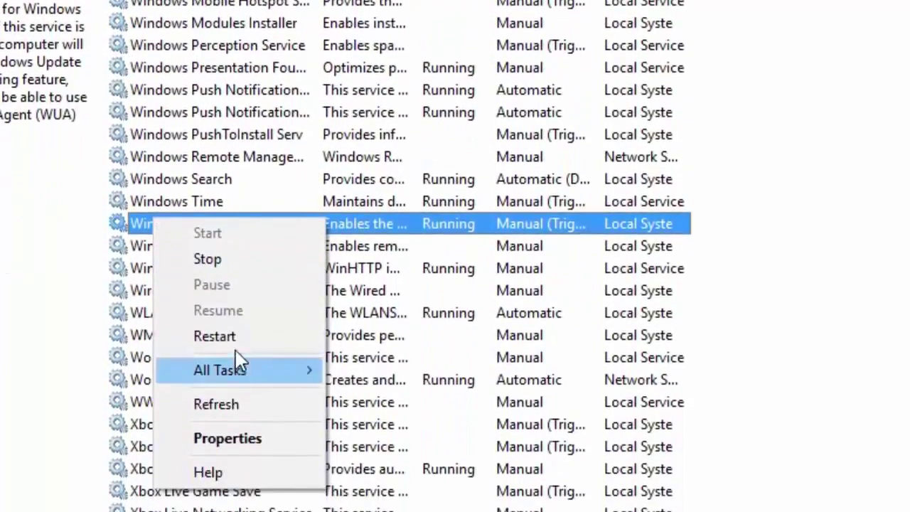
click(215, 336)
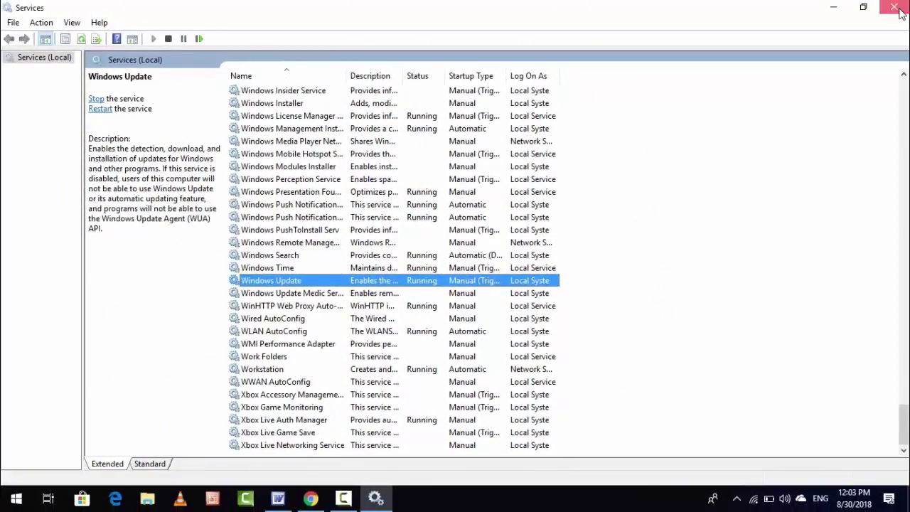
click(896, 9)
click(15, 498)
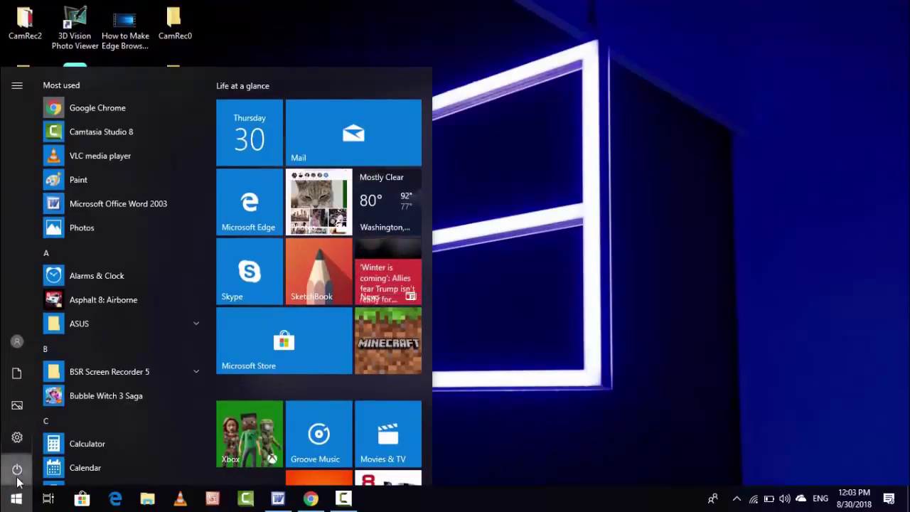
click(17, 475)
click(231, 344)
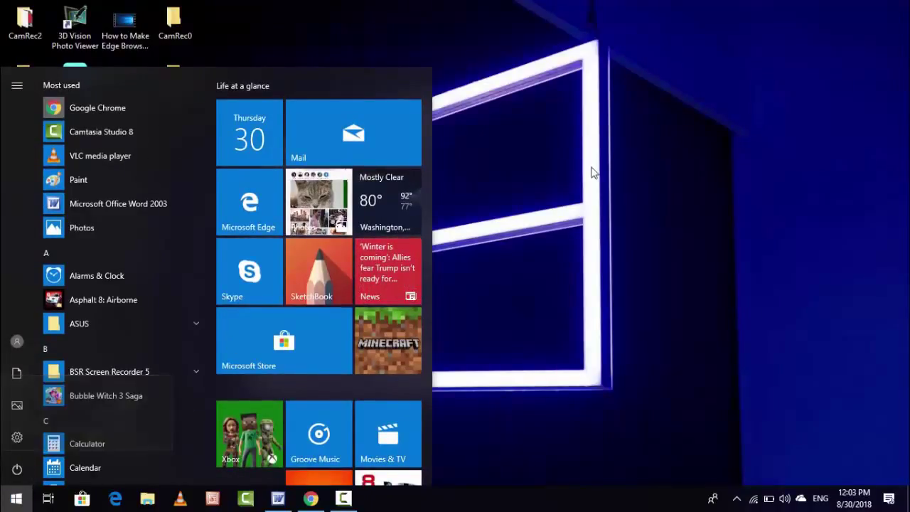
click(529, 168)
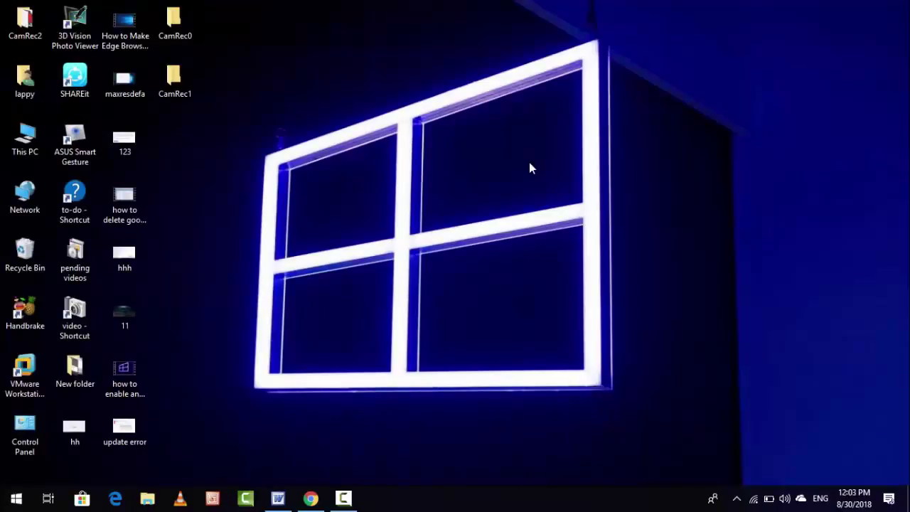
- Run services.msc again and go to the Windows Update entry in the services list
key(super+r)
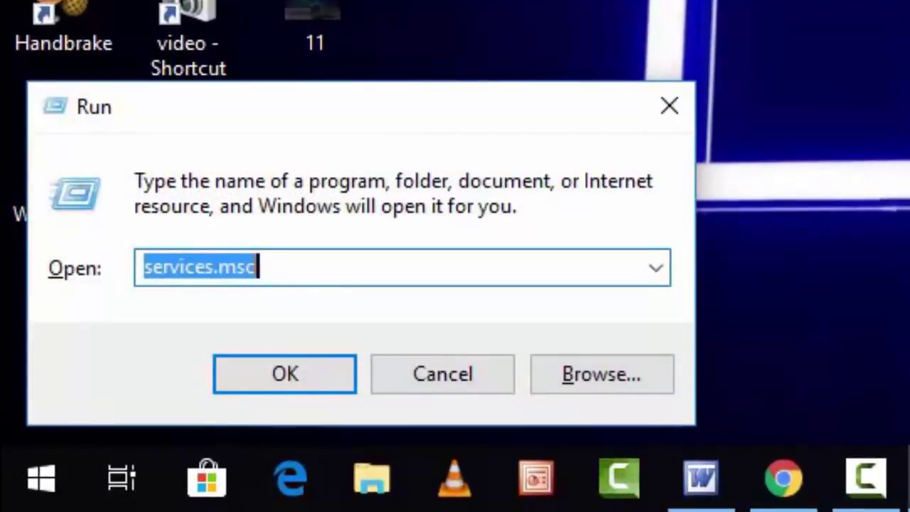
key(Return)
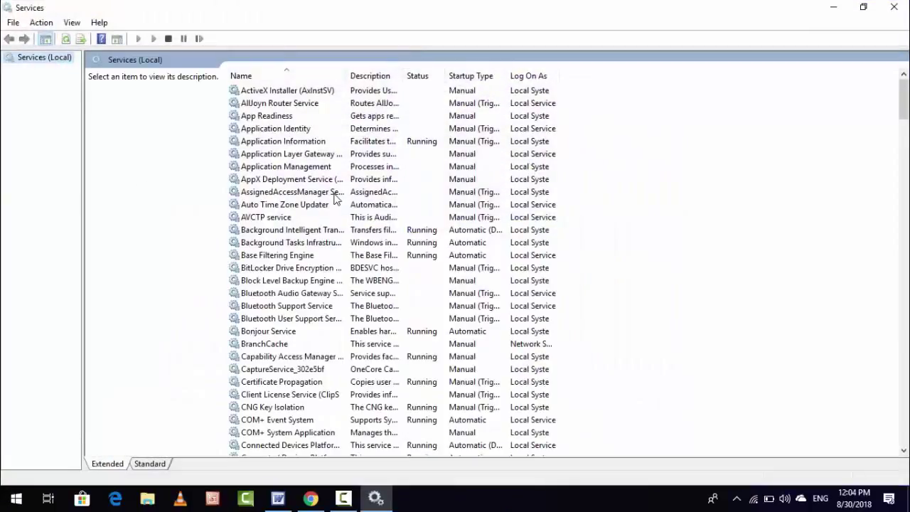
click(334, 196)
key(w)
key(Down)
key(Down)
key(Down)
key(Down)
key(Down)
key(Down)
key(Down)
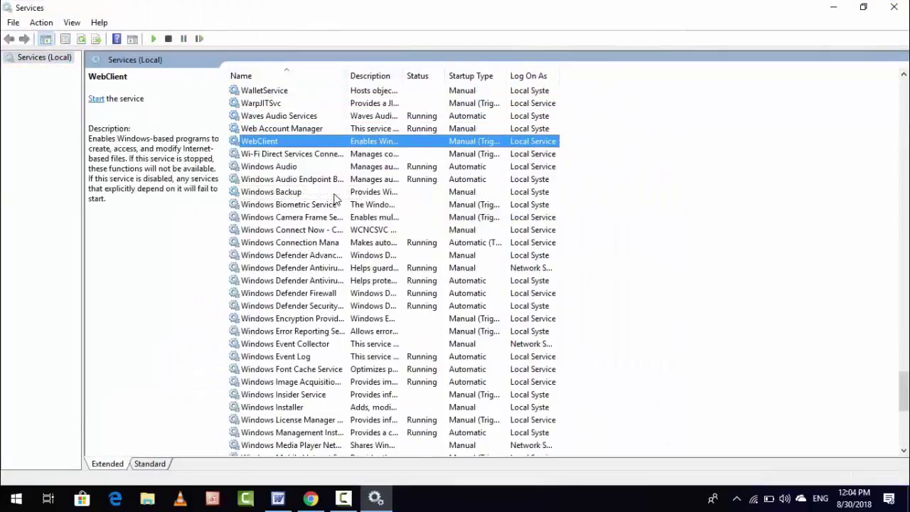
key(Down)
key(Down)
key(Down)
key(Down)
key(Down)
key(Down)
key(Down)
key(Down)
key(Down)
key(Down)
key(Down)
key(Down)
key(Down)
key(Down)
key(Down)
key(Down)
key(Down)
key(Down)
key(Down)
key(Down)
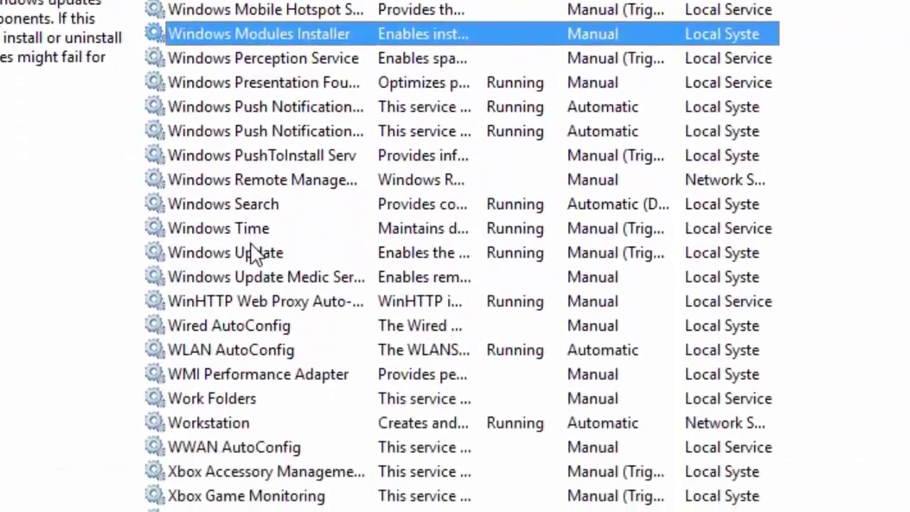
- Choose Manual as the startup type in the Windows Update service's properties and close the dialog without applying
right_click(264, 329)
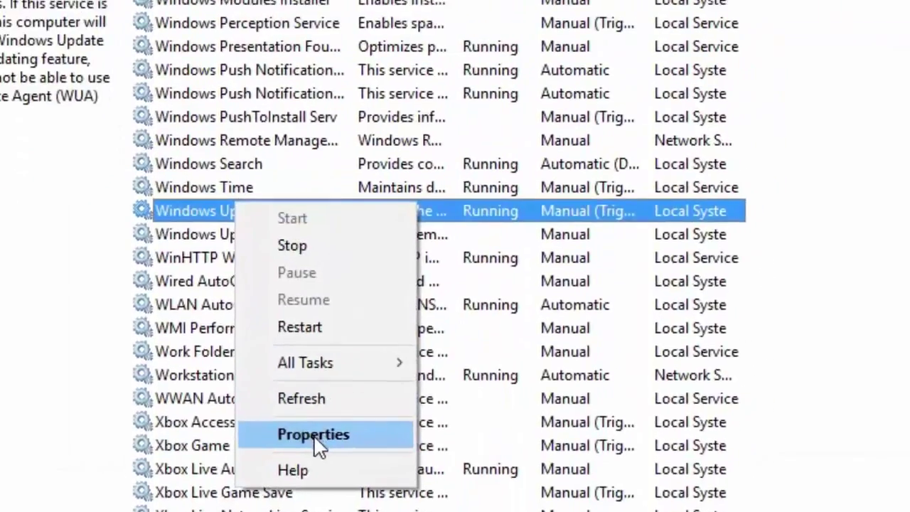
click(333, 420)
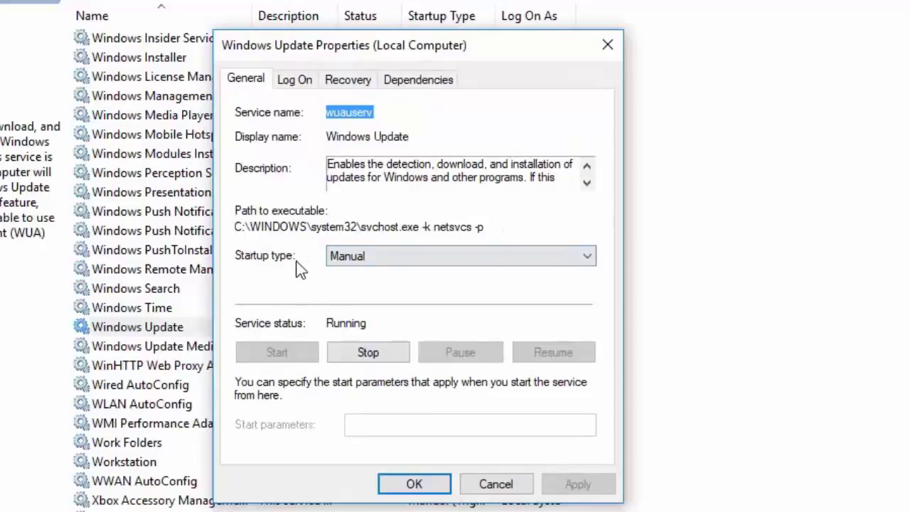
click(355, 263)
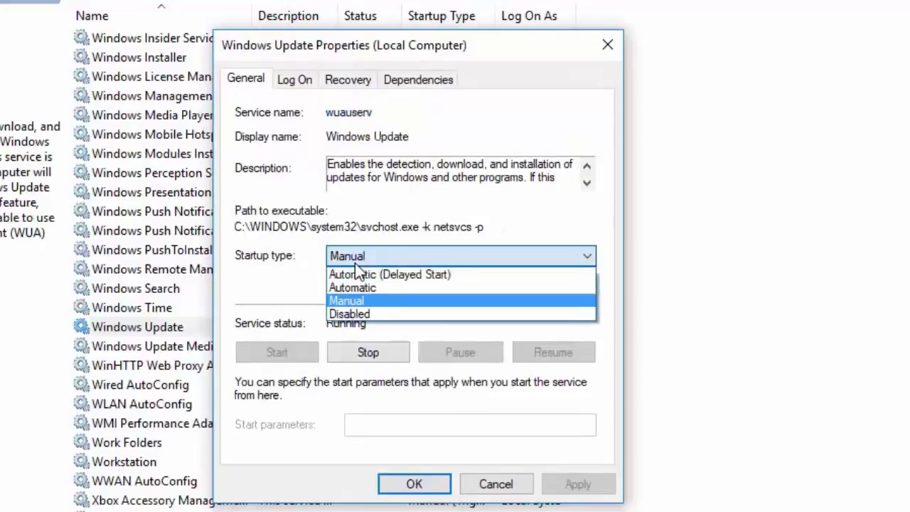
click(360, 300)
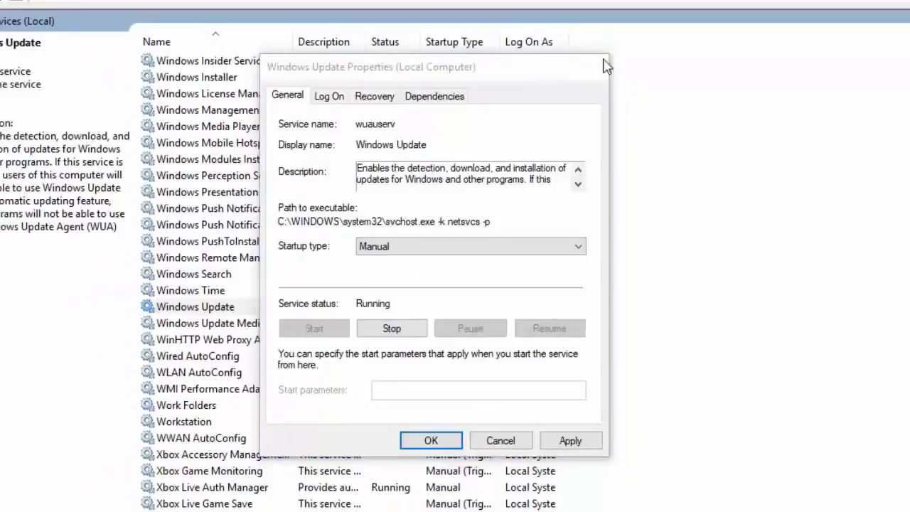
click(603, 65)
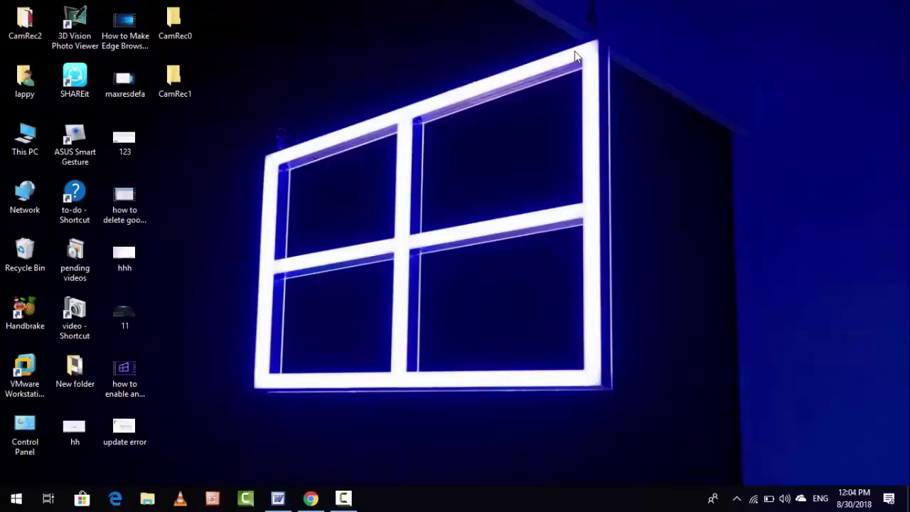
- Start the Windows Update troubleshooter from the Update & Security settings, and close it together with Settings
key(super+i)
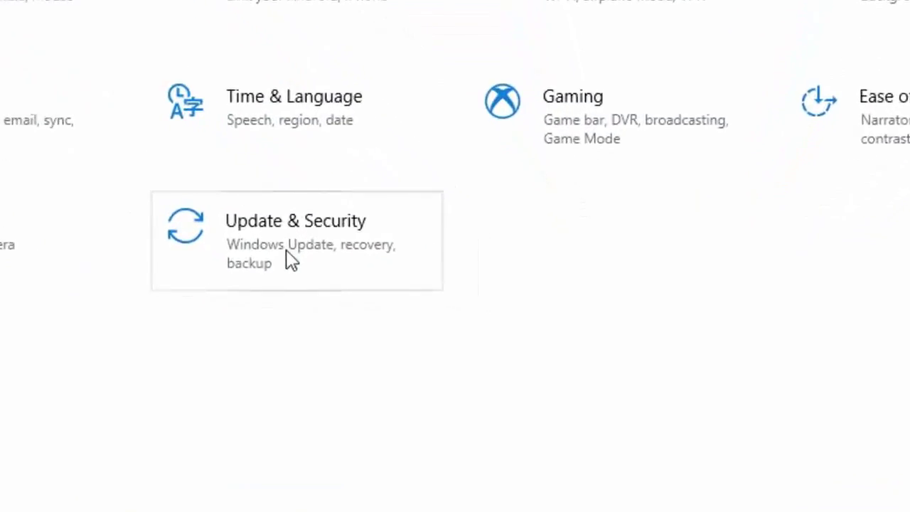
click(291, 257)
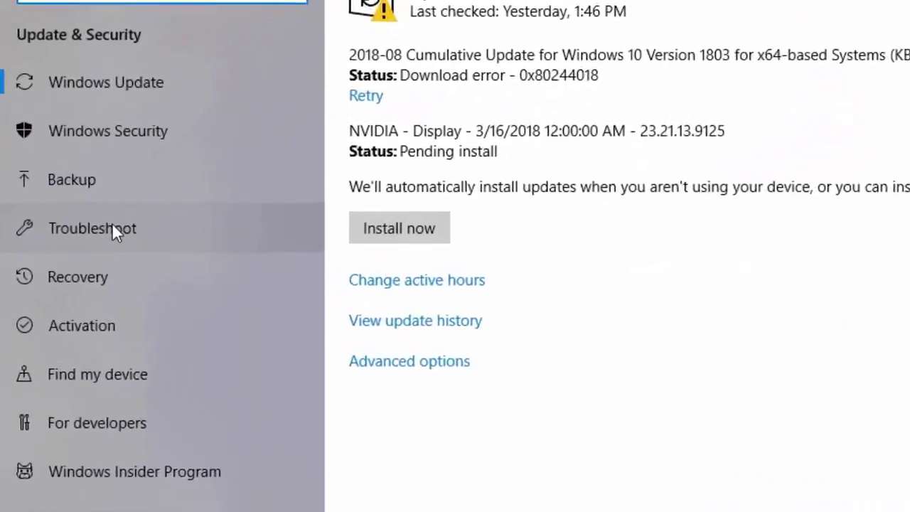
click(79, 237)
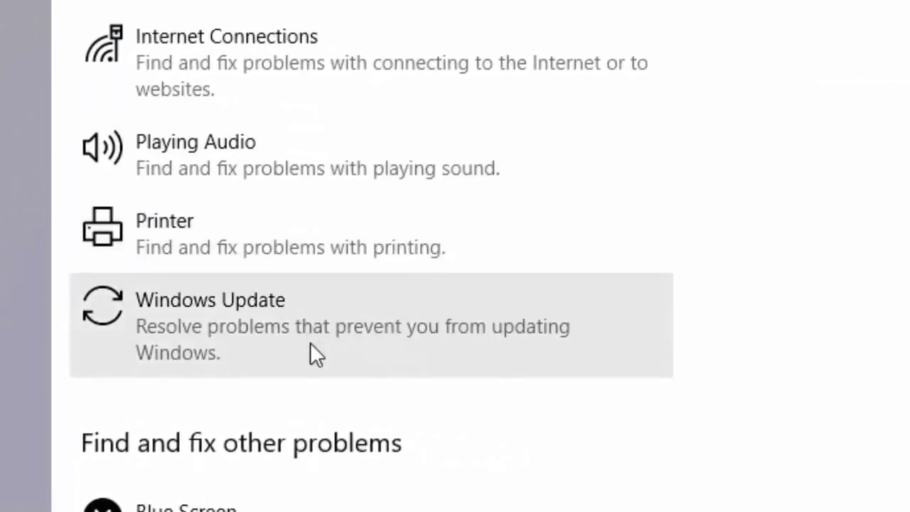
click(310, 343)
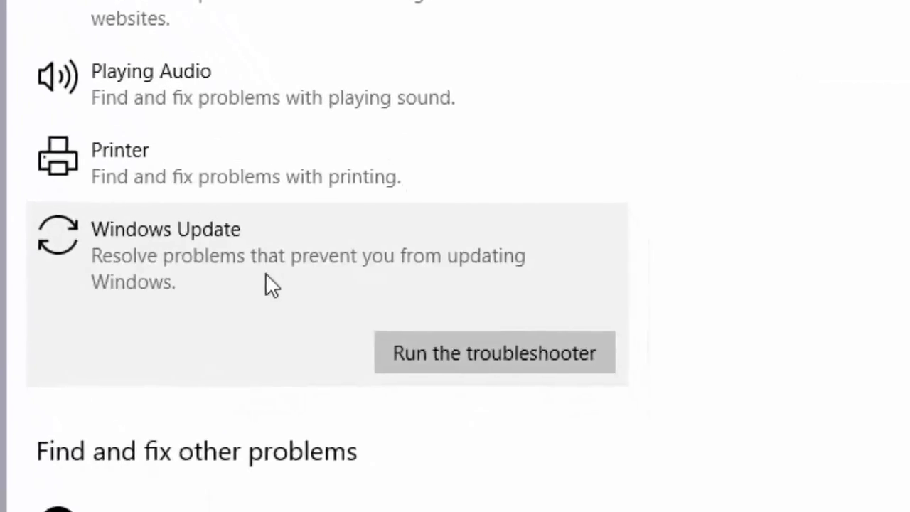
click(444, 353)
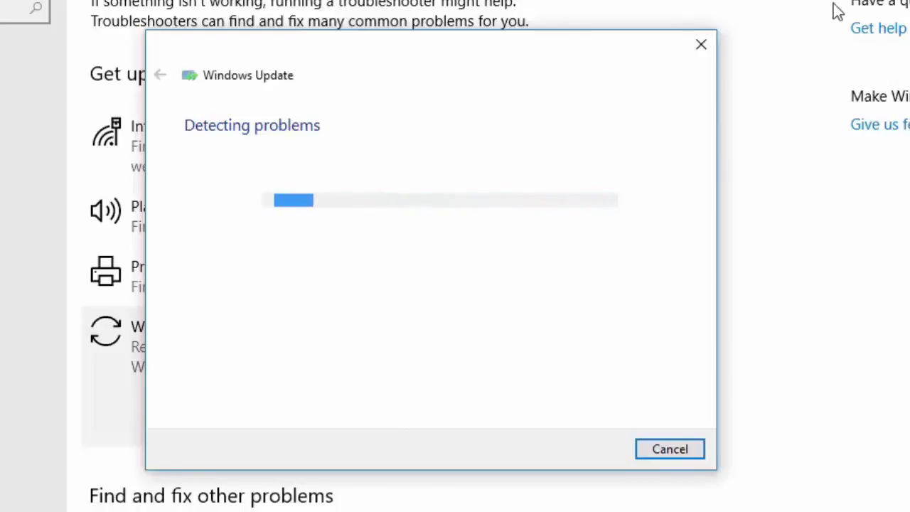
click(710, 56)
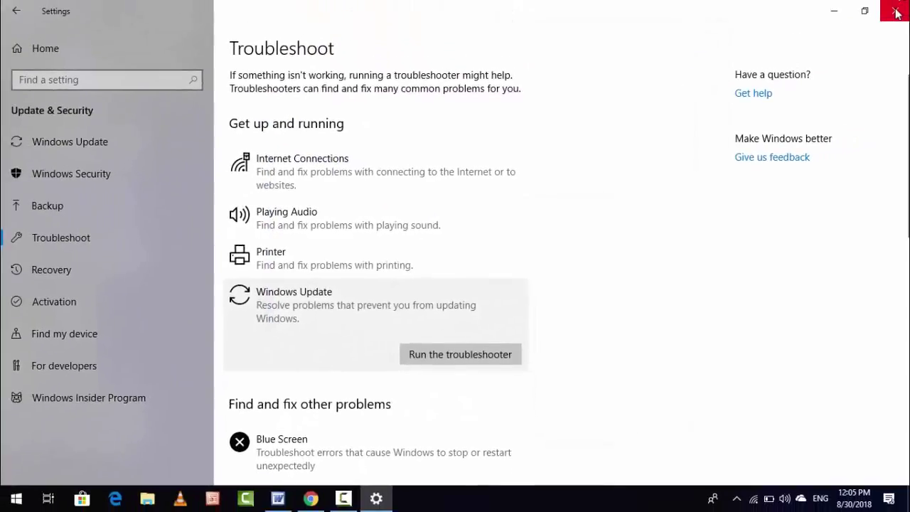
click(888, 12)
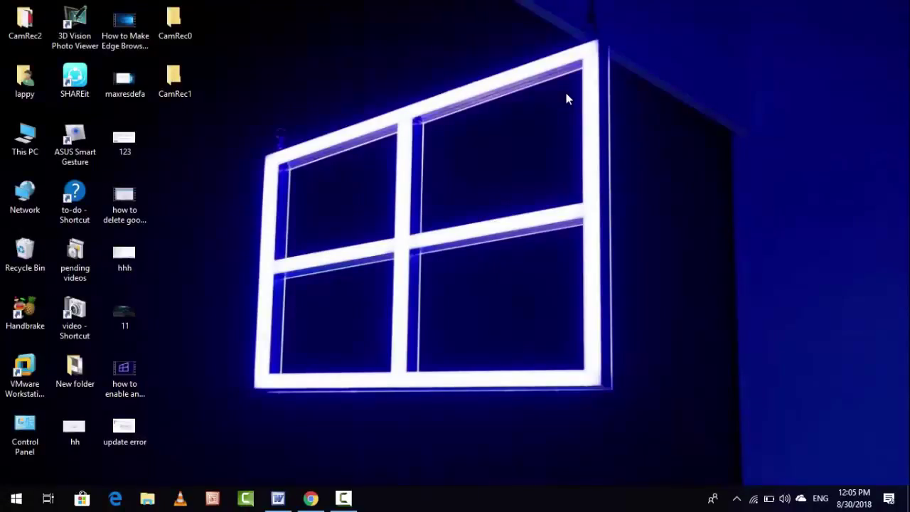
- Search for cmd and open Command Prompt as administrator
key(super)
text(cmd)
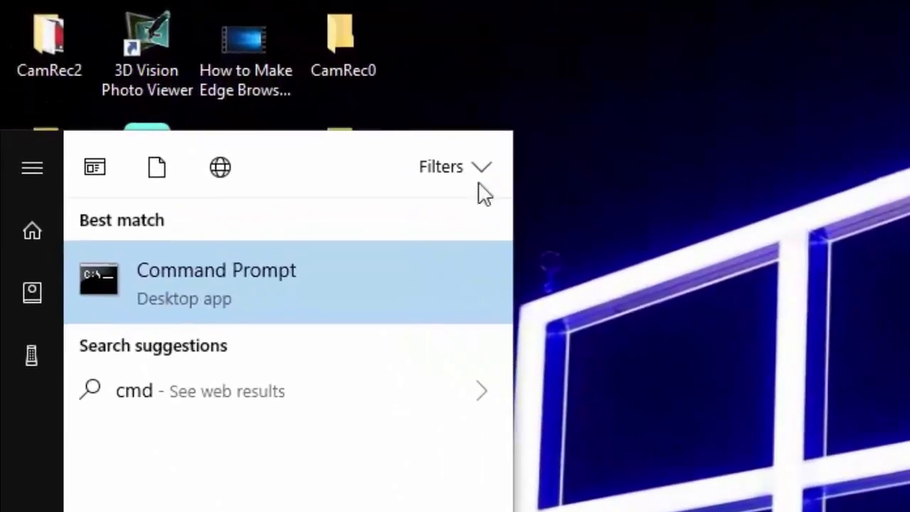
right_click(329, 321)
click(303, 330)
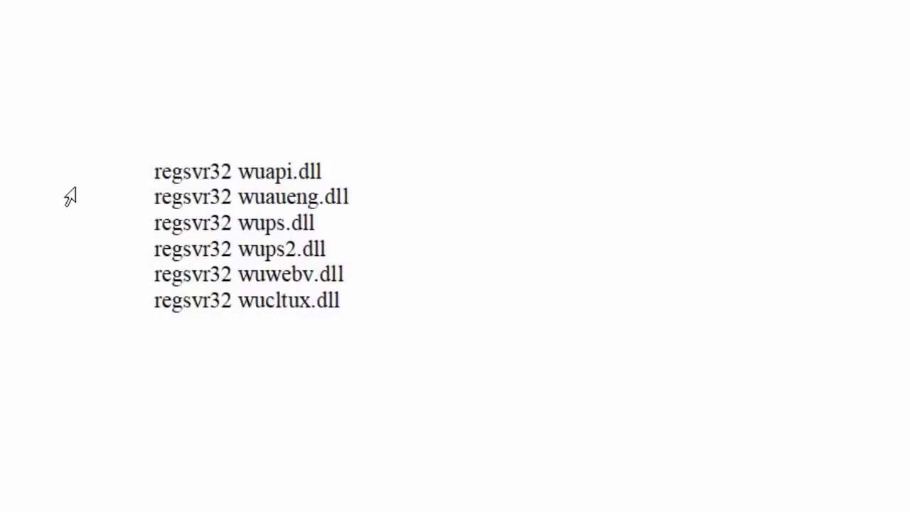
- Copy the first registration command from the Word document and run regsvr32 wuapi.dll in the Command Prompt
click(69, 197)
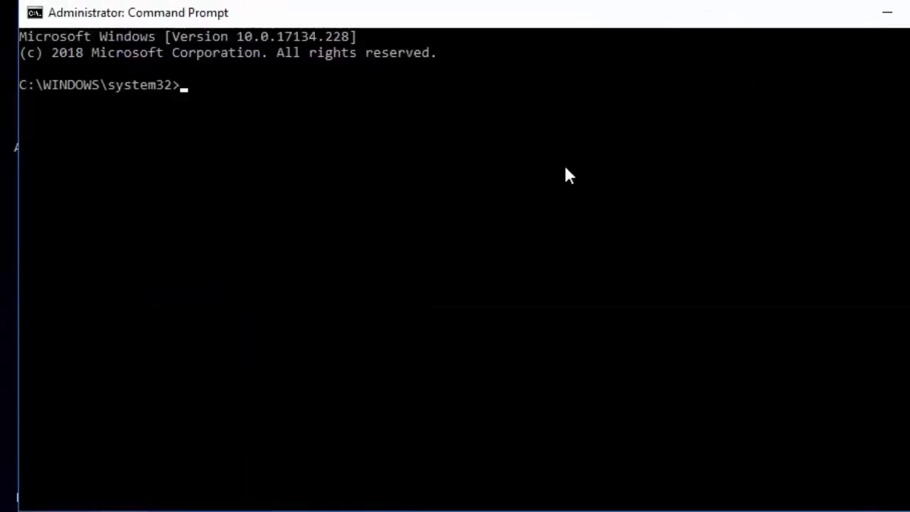
text(regsvr32 wuapi.dll)
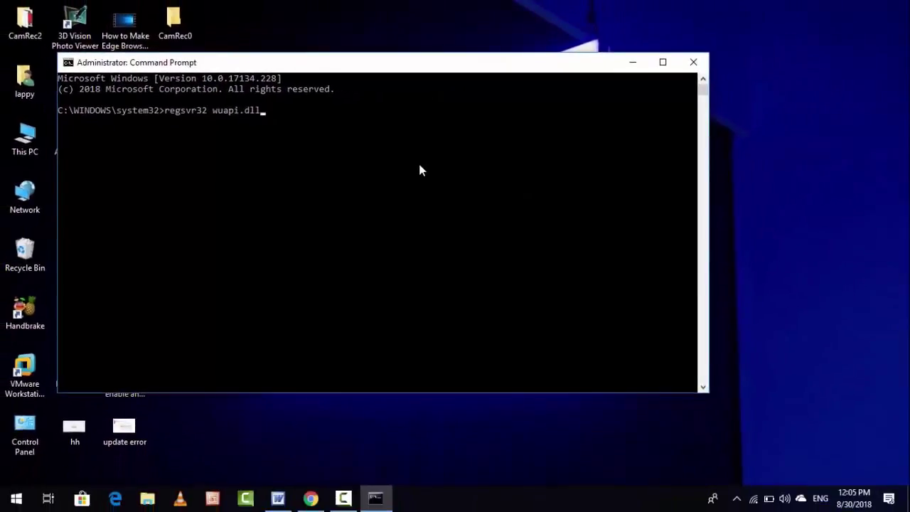
key(Return)
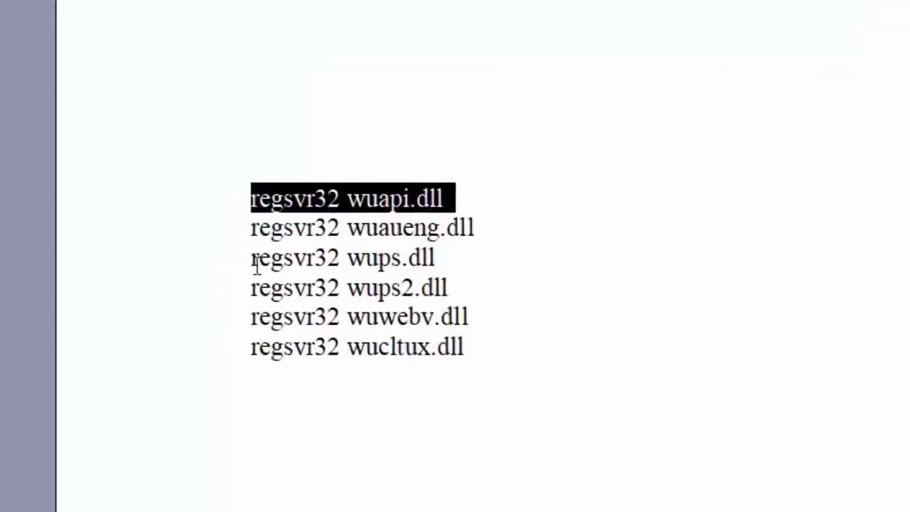
- Copy the second registration command from the Word document and run regsvr32 wuaueng.dll in the Command Prompt
click(223, 229)
key(ctrl+c)
key(alt+Tab)
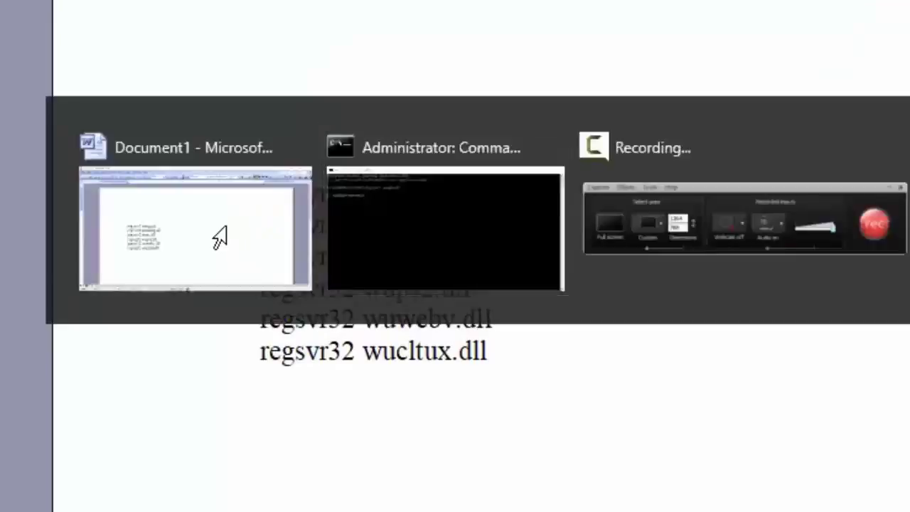
right_click(211, 382)
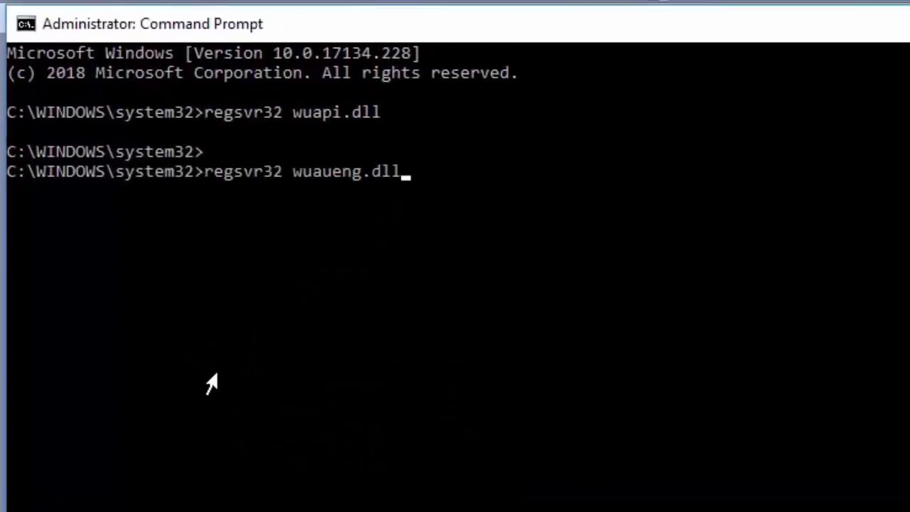
key(Return)
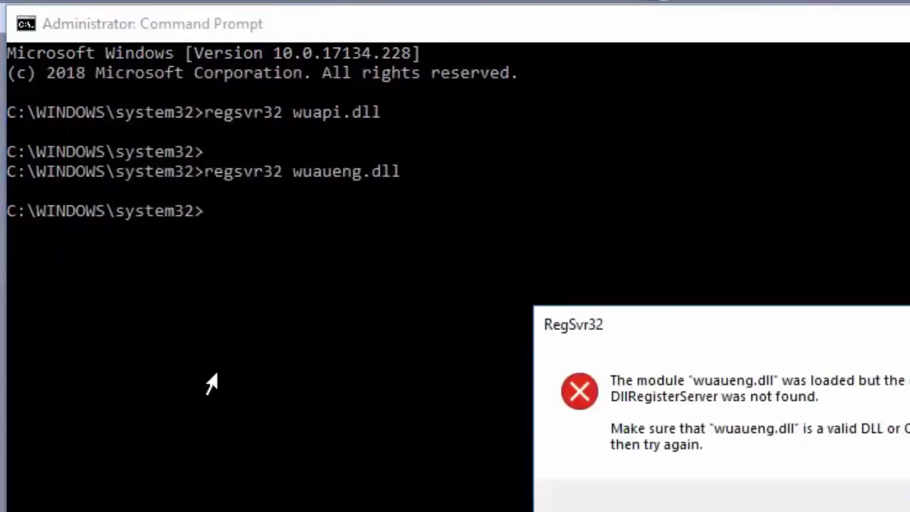
- Dismiss the RegSvr32 message, copy the next registration command from the Word document, and paste it into the Command Prompt
key(Return)
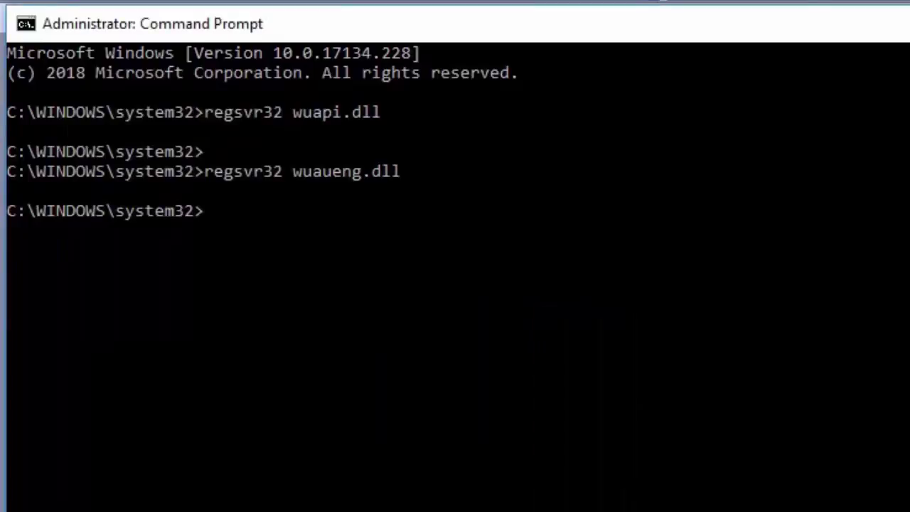
key(alt+Tab)
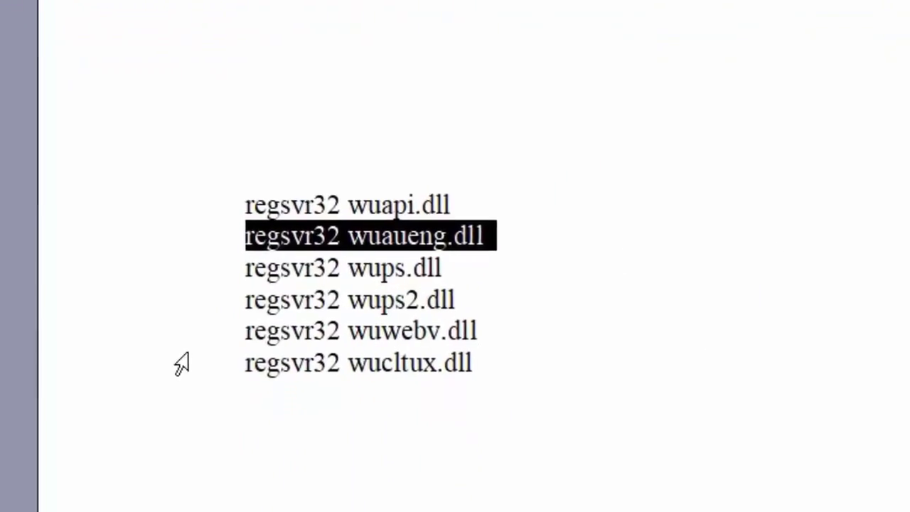
click(179, 325)
key(ctrl+c)
key(alt+Tab)
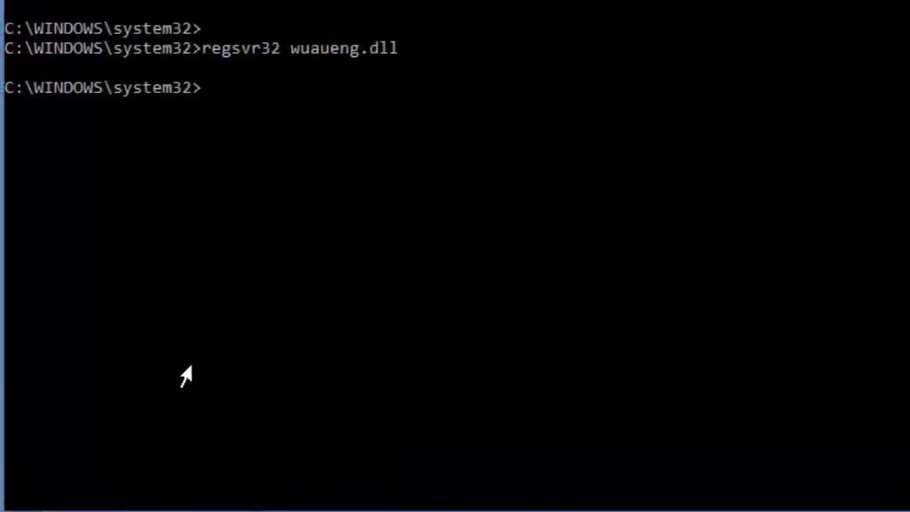
key(ctrl+v)
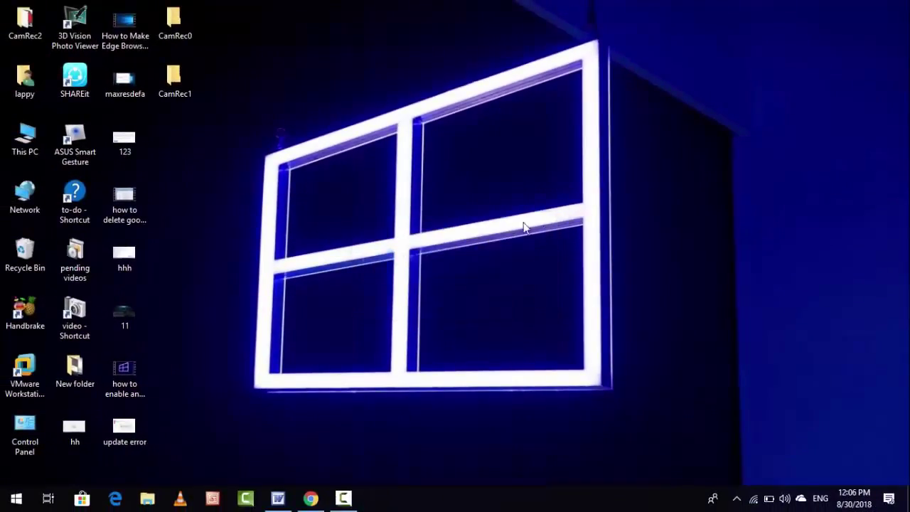
click(16, 497)
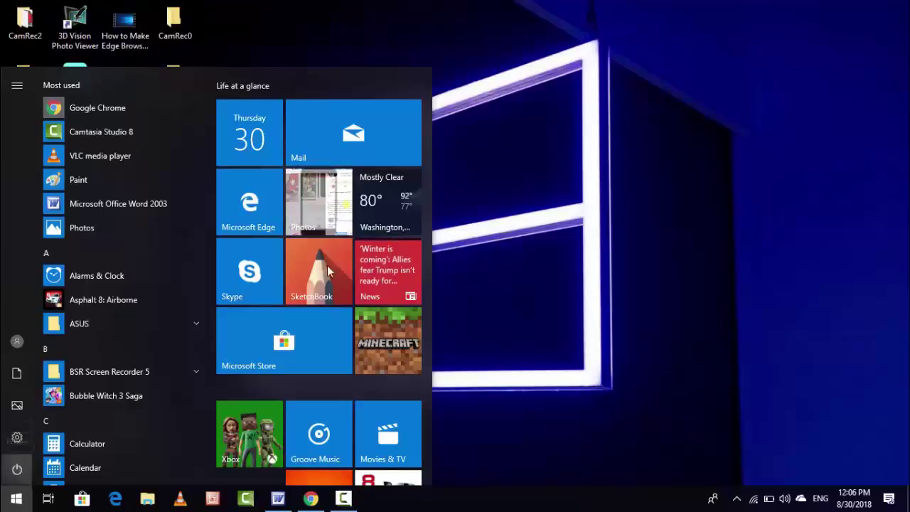
click(593, 141)
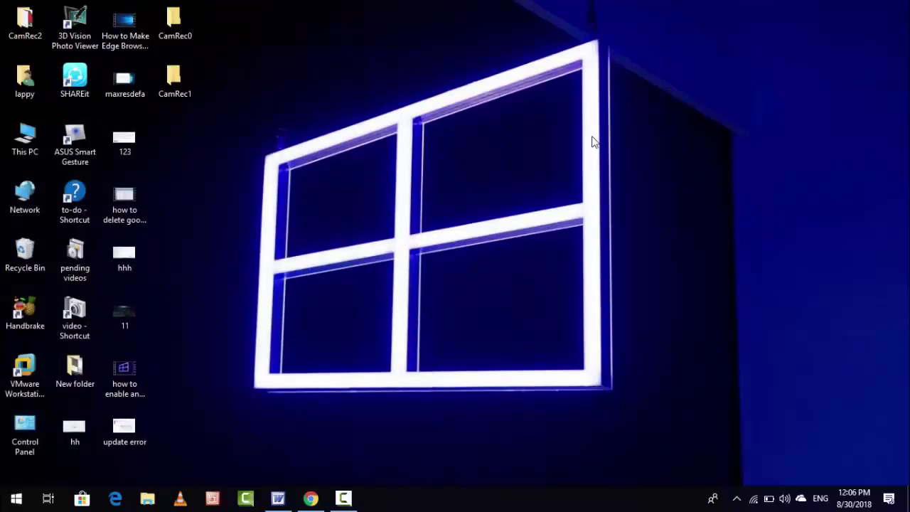